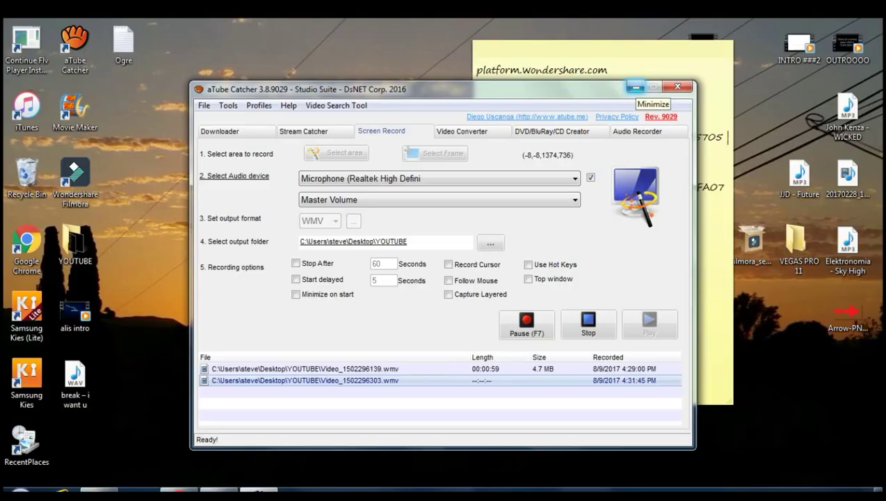
# Minimize the screen recorder window and refresh the desktop
pyautogui.click(635, 86)
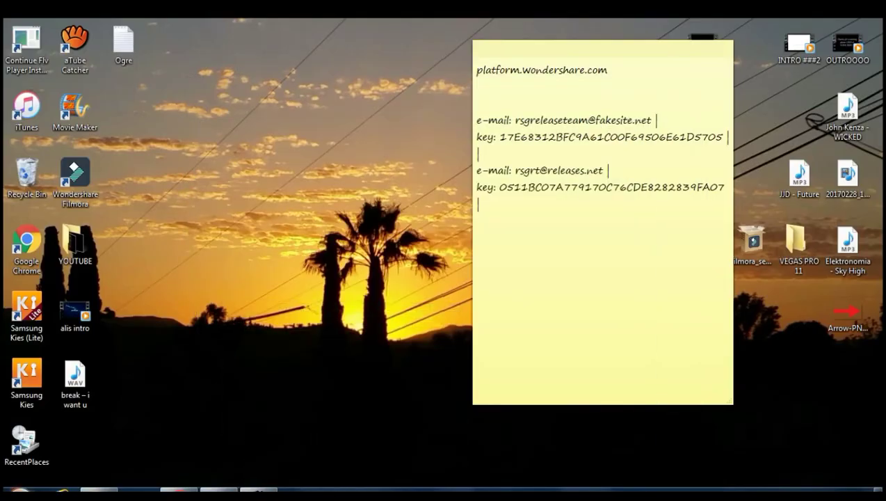
pyautogui.press('super')
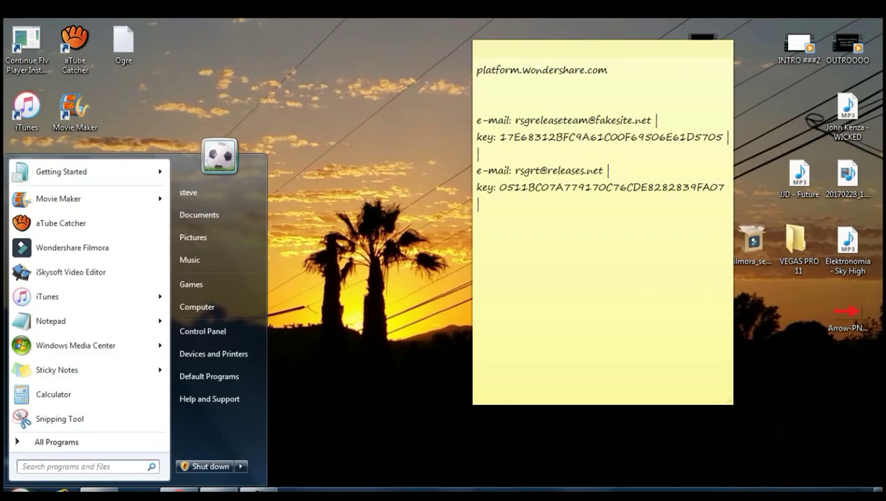
pyautogui.press('super')
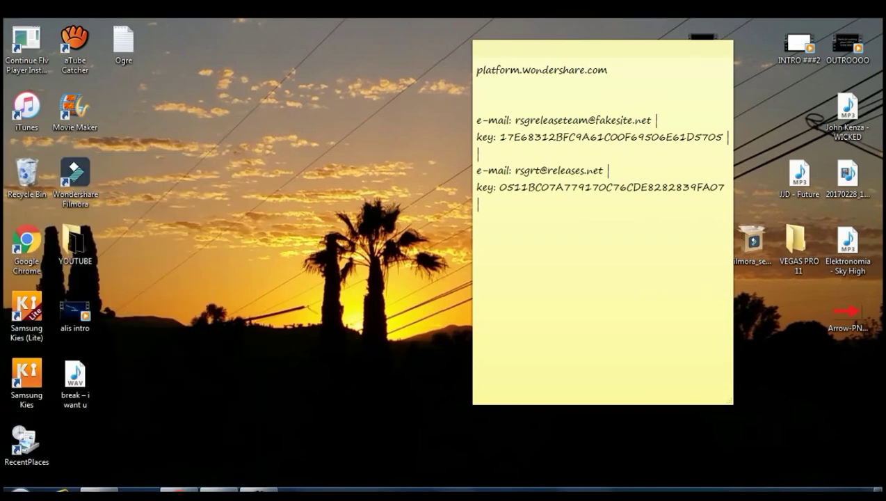
pyautogui.click(75, 182)
pyautogui.rightClick(195, 144)
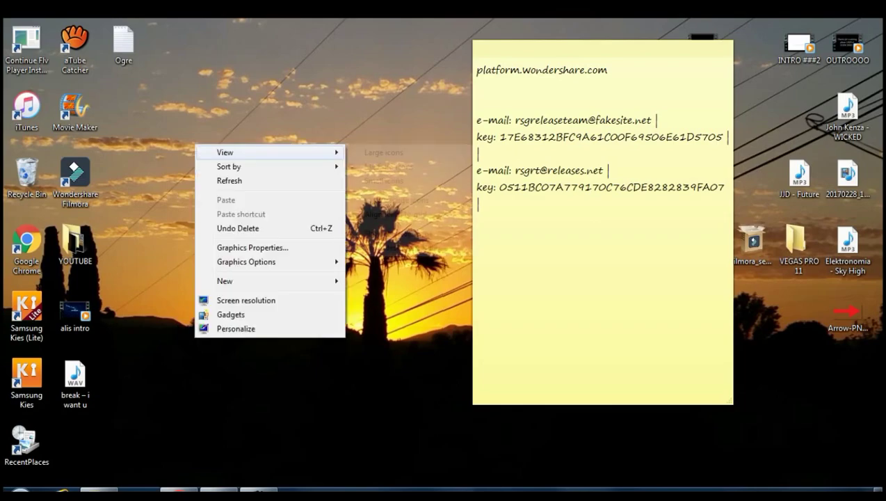
pyautogui.click(229, 180)
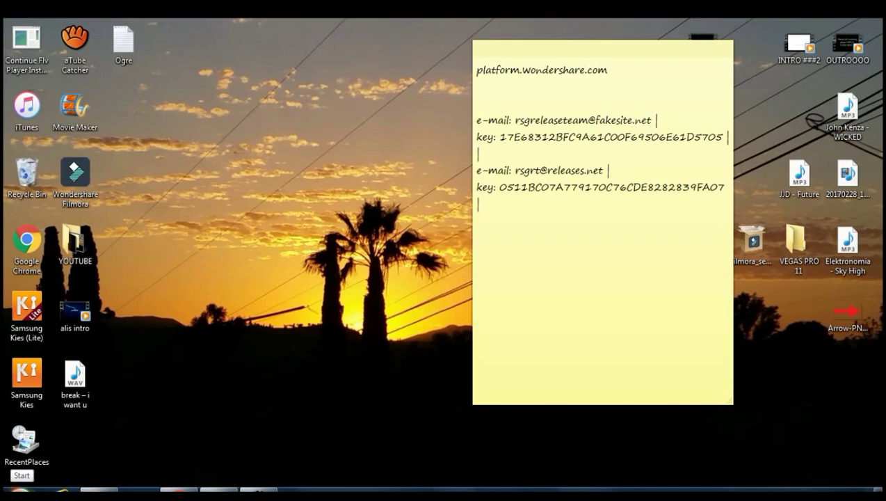
# Launch Notepad as administrator and move its window aside on the desktop
pyautogui.click(19, 495)
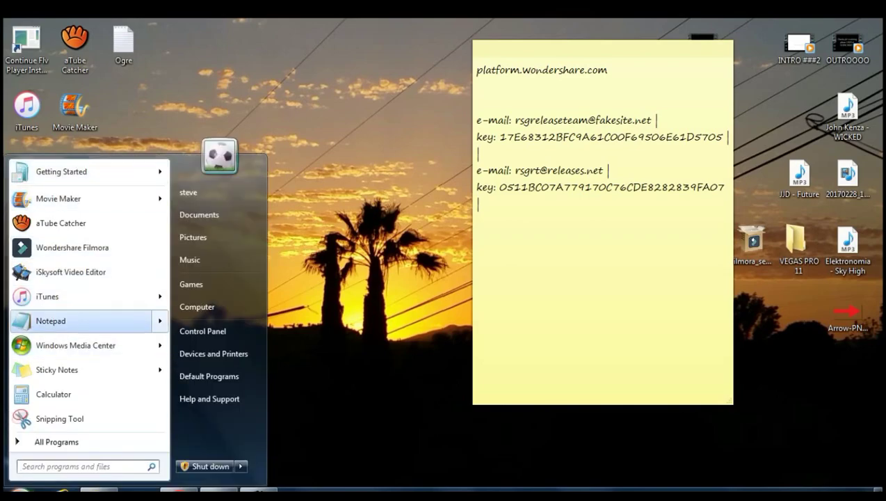
pyautogui.moveTo(84, 321)
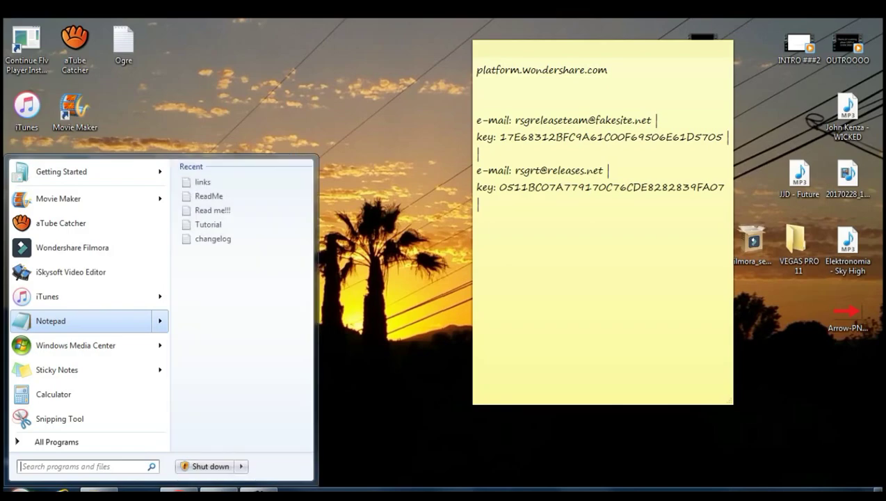
pyautogui.rightClick(50, 324)
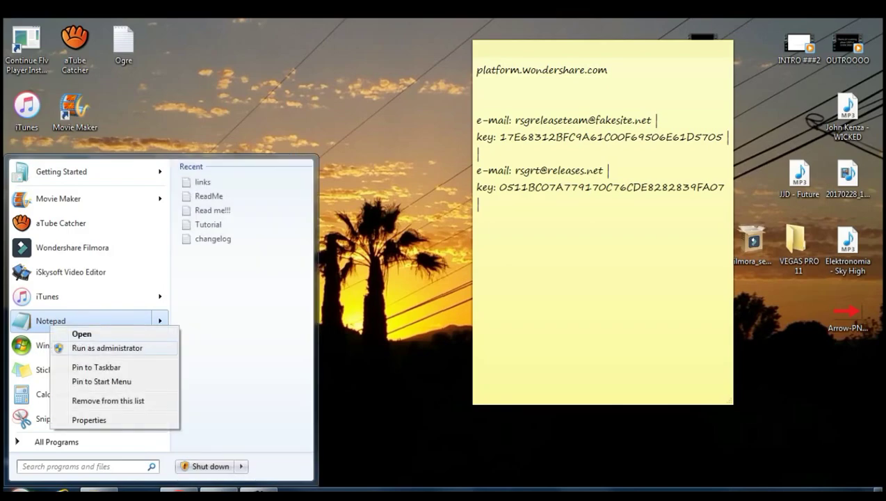
pyautogui.click(107, 348)
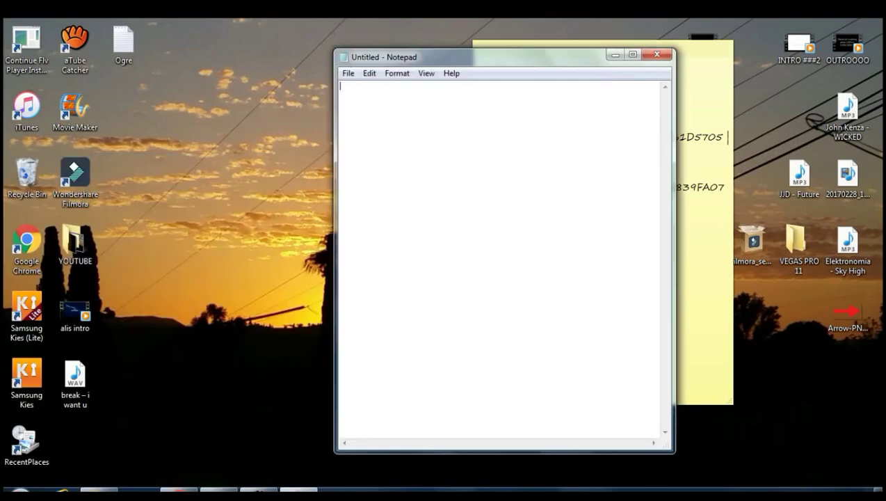
pyautogui.moveTo(480, 57); pyautogui.dragTo(386, 49)
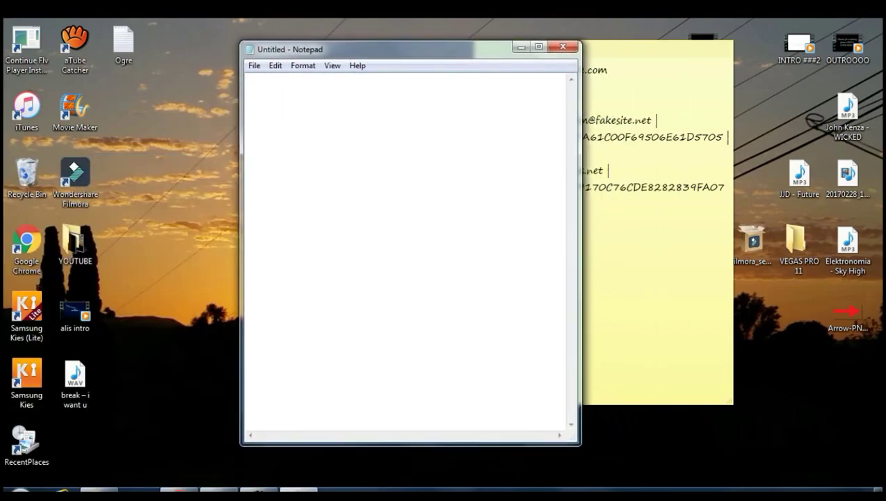
# Bring up Notepad's Open dialog and set the file type filter to All Files
pyautogui.click(255, 65)
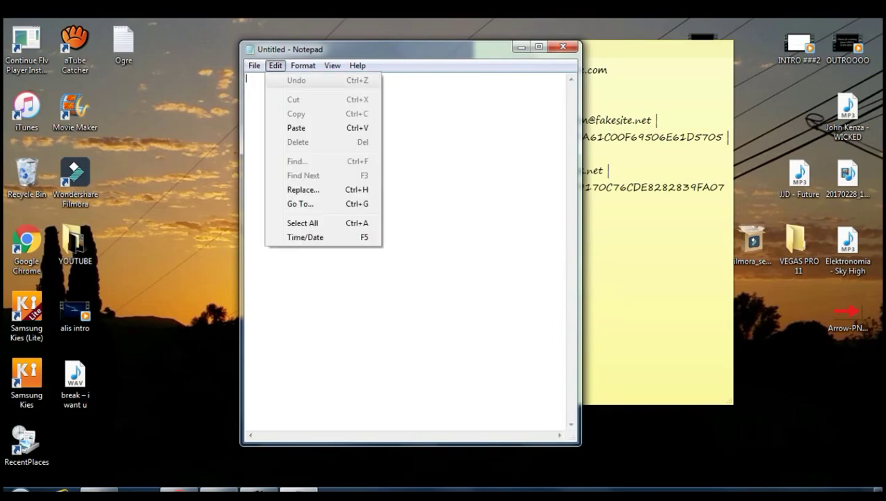
pyautogui.click(279, 94)
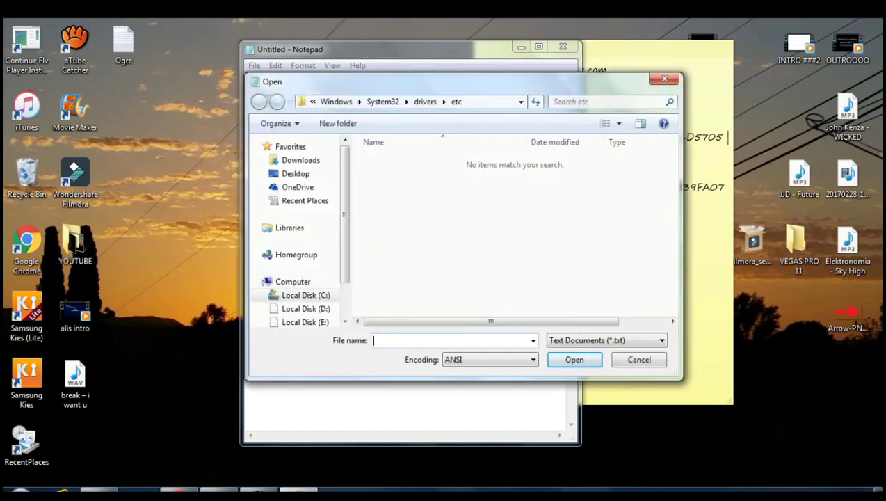
pyautogui.click(608, 341)
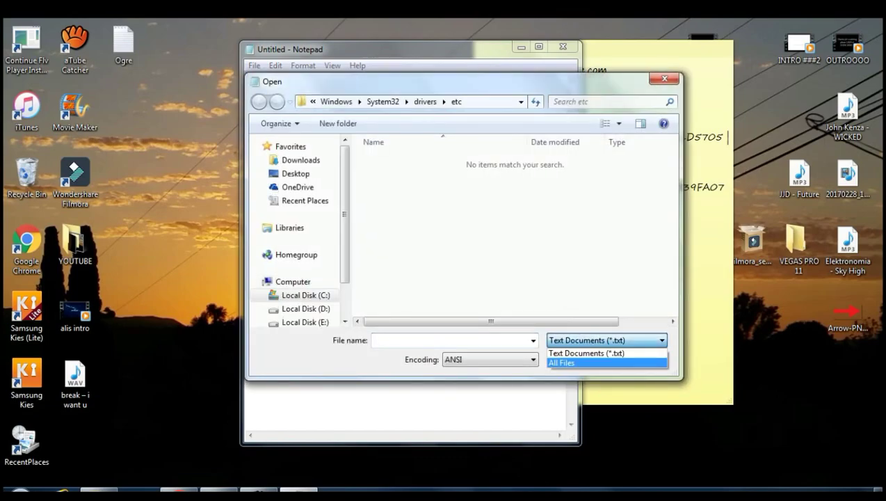
pyautogui.press('Return')
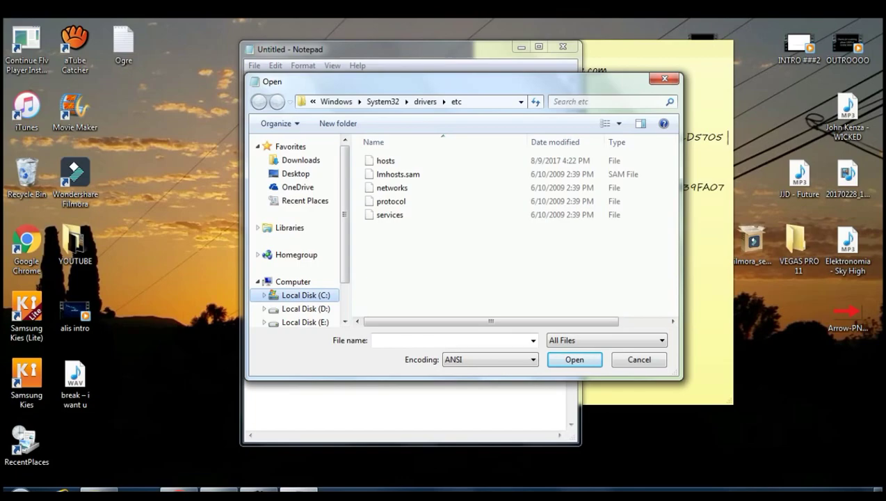
# Browse from Local Disk (C:) to the folder Windows\System32\drivers\etc
pyautogui.click(306, 295)
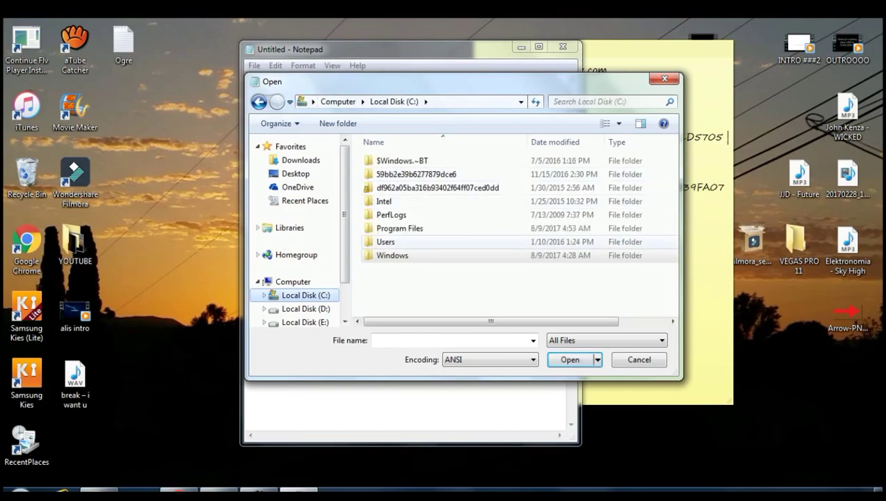
pyautogui.click(392, 256)
pyautogui.press('Return')
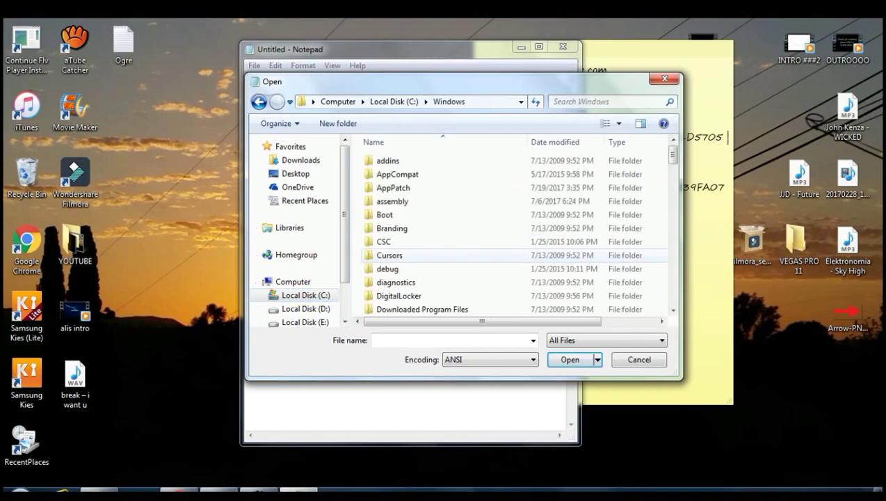
pyautogui.scroll(-7, 518, 232)
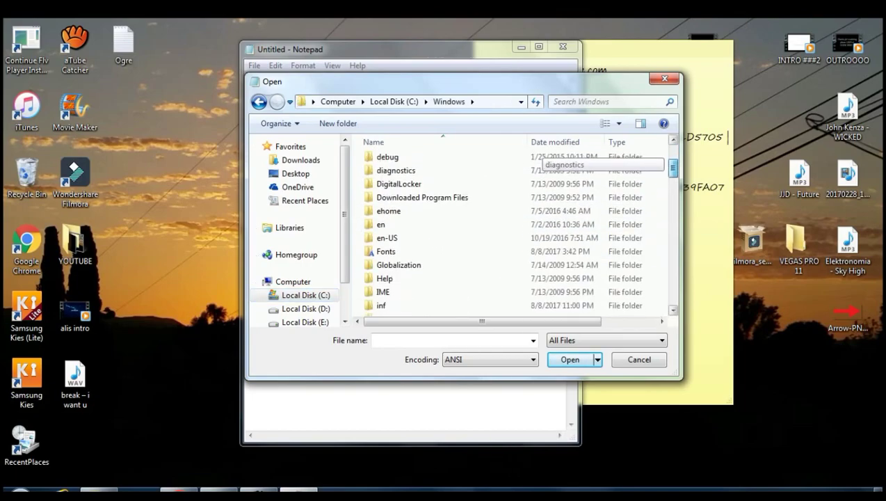
pyautogui.scroll(-5, 518, 232)
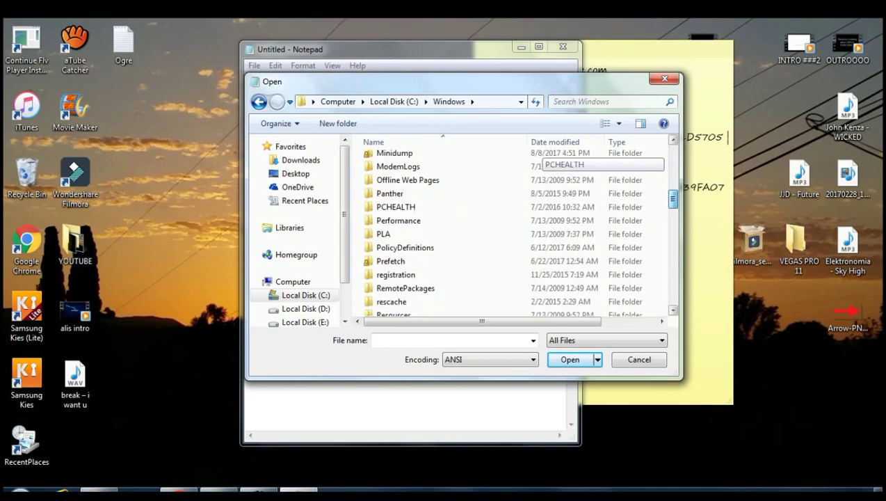
pyautogui.scroll(-2, 518, 233)
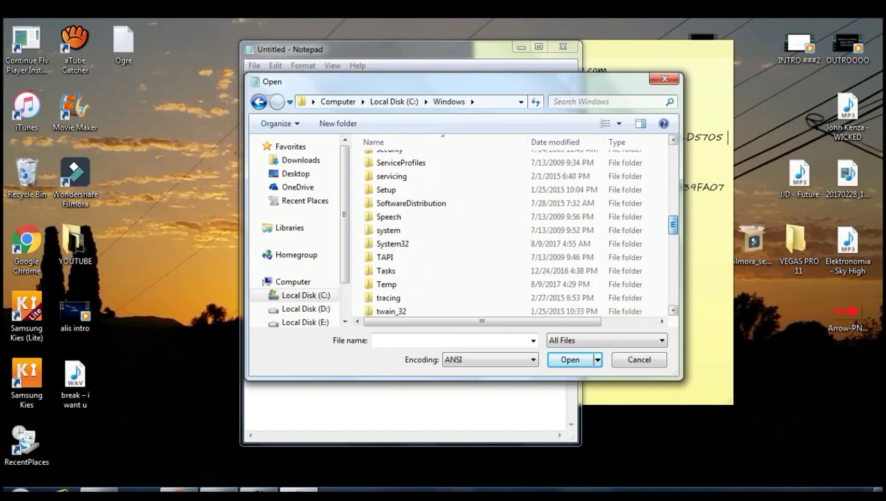
pyautogui.doubleClick(418, 244)
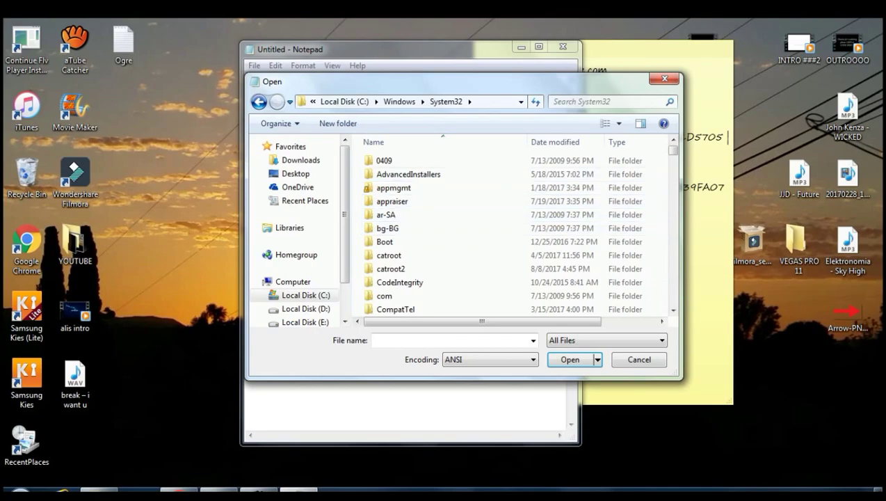
pyautogui.moveTo(673, 150)
pyautogui.mouseDown()
pyautogui.moveTo(674, 162)
pyautogui.moveTo(674, 151)
pyautogui.mouseUp()
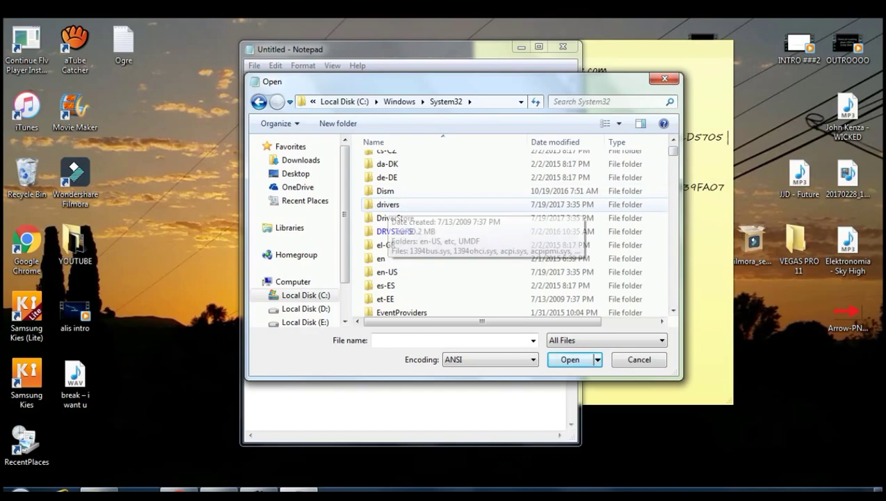
pyautogui.click(387, 205)
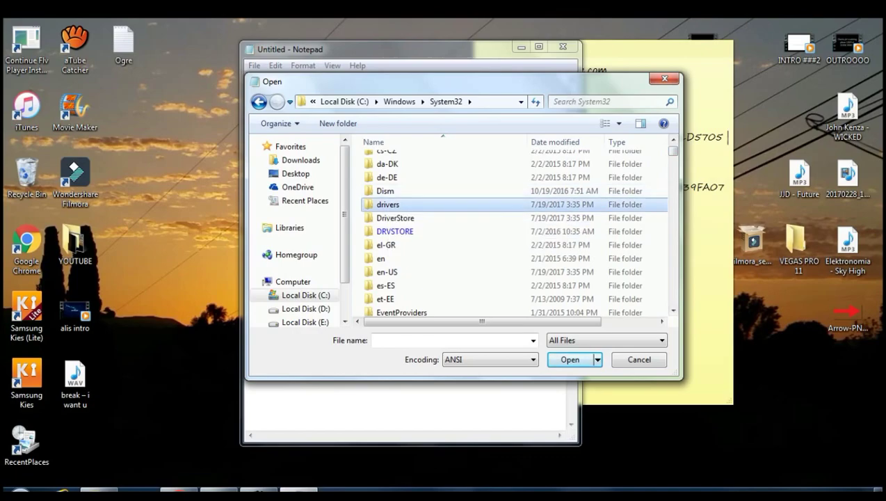
pyautogui.doubleClick(387, 205)
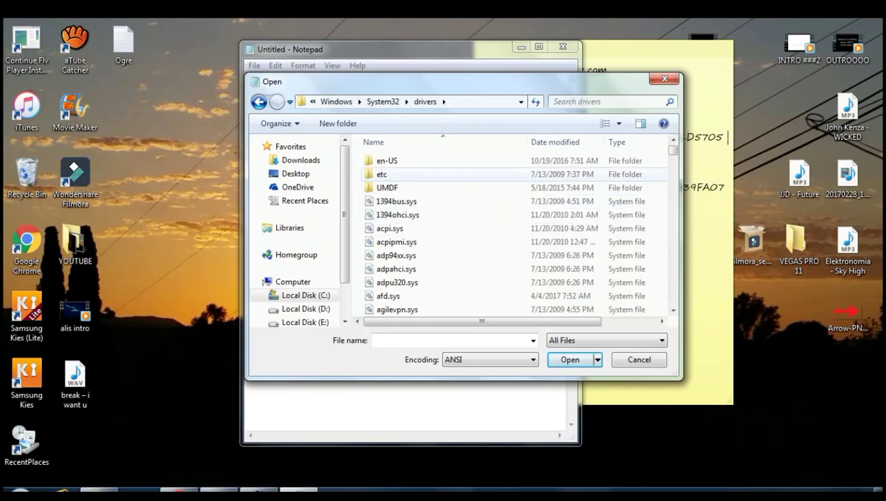
pyautogui.doubleClick(383, 174)
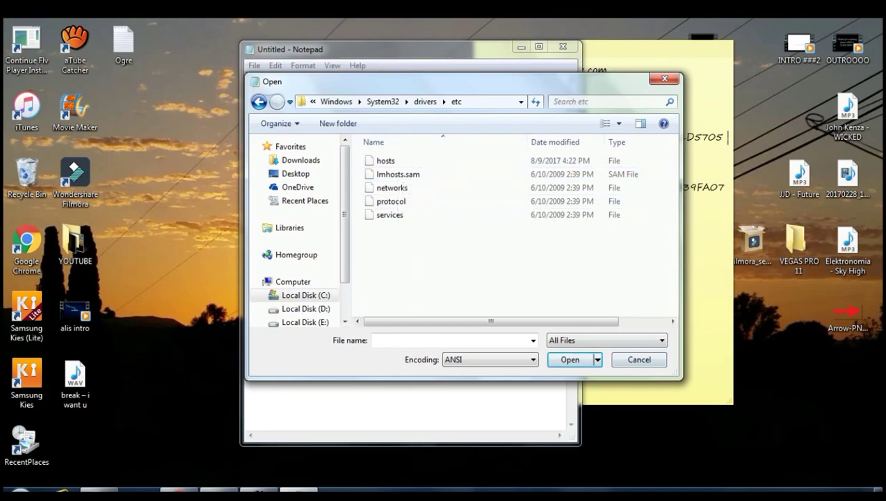
# Open the hosts file with the filter on All Files and maximize the Notepad window
pyautogui.click(606, 340)
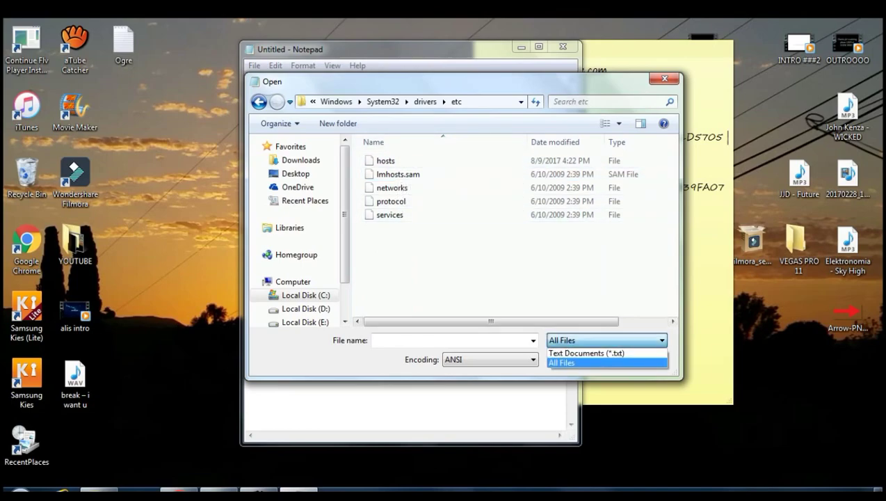
pyautogui.click(604, 363)
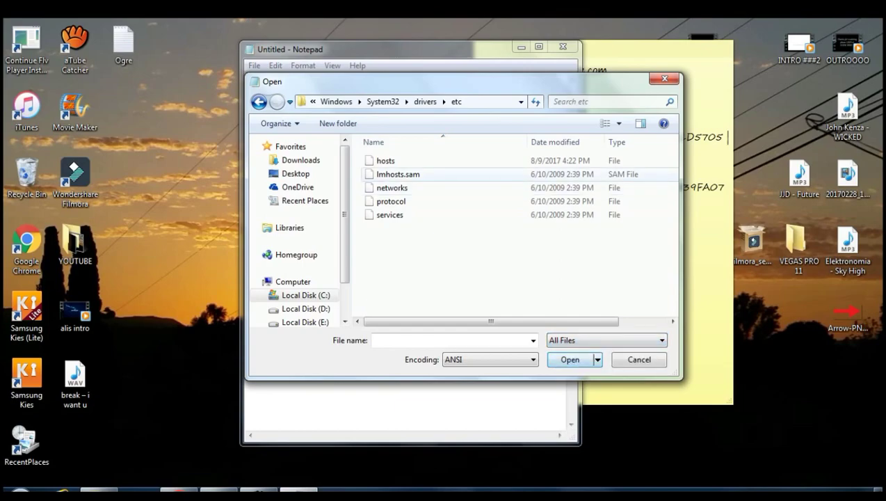
pyautogui.click(607, 341)
pyautogui.click(604, 363)
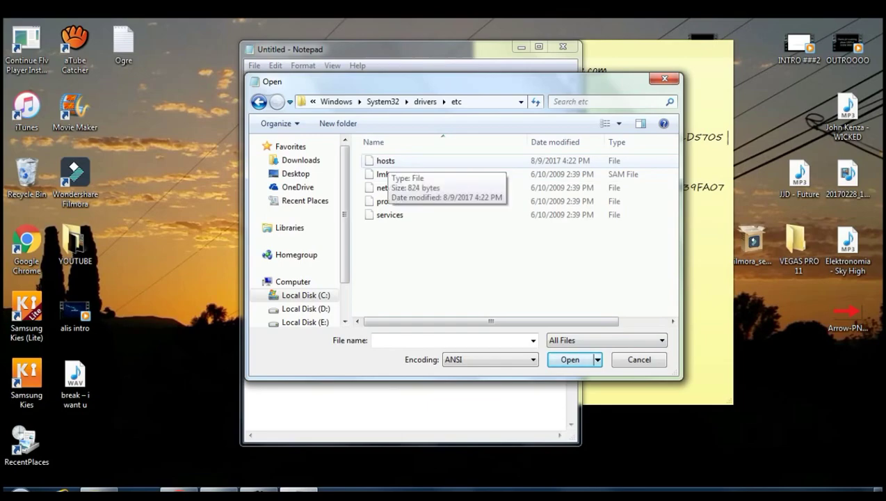
pyautogui.click(386, 161)
pyautogui.press('Return')
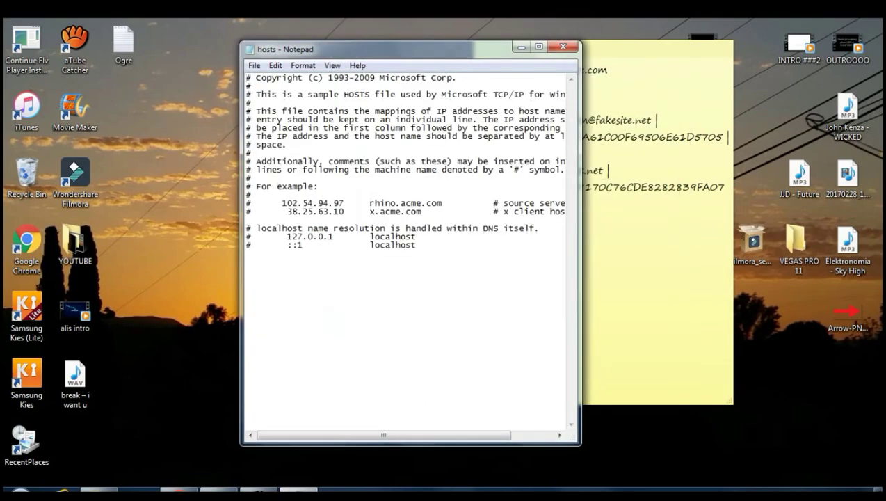
pyautogui.click(539, 47)
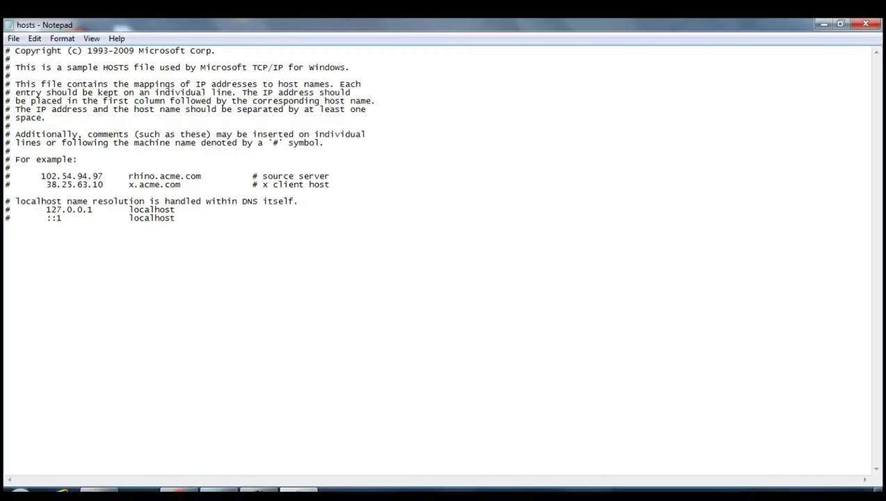
# Copy the address 127.0.0.1 from the commented localhost line onto a new line at the end of the hosts file
pyautogui.doubleClick(57, 208)
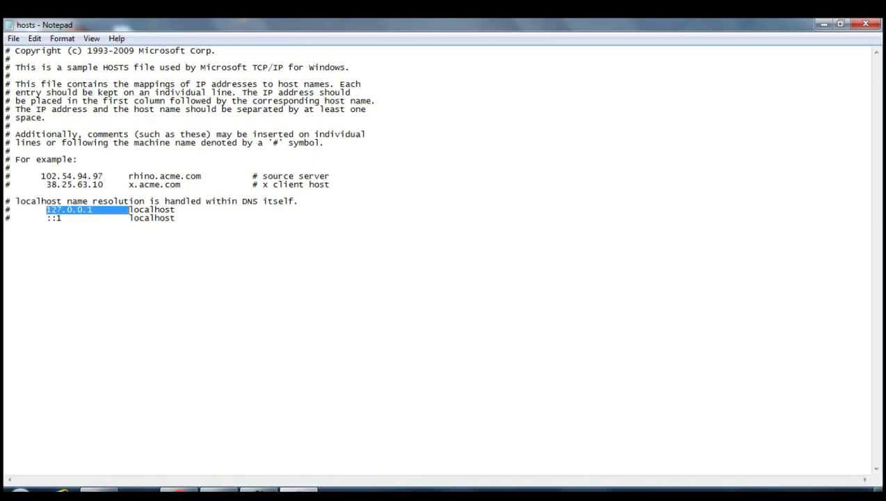
pyautogui.rightClick(60, 211)
pyautogui.click(89, 250)
pyautogui.click(7, 227)
pyautogui.rightClick(12, 221)
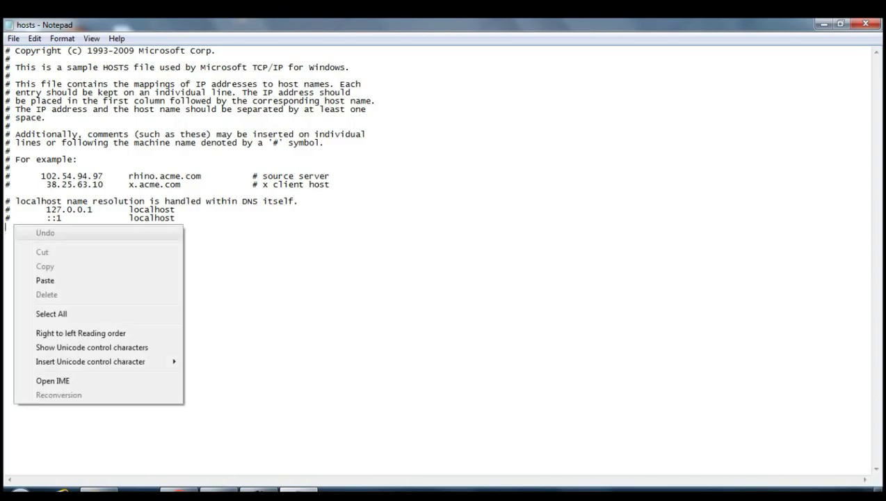
pyautogui.click(42, 280)
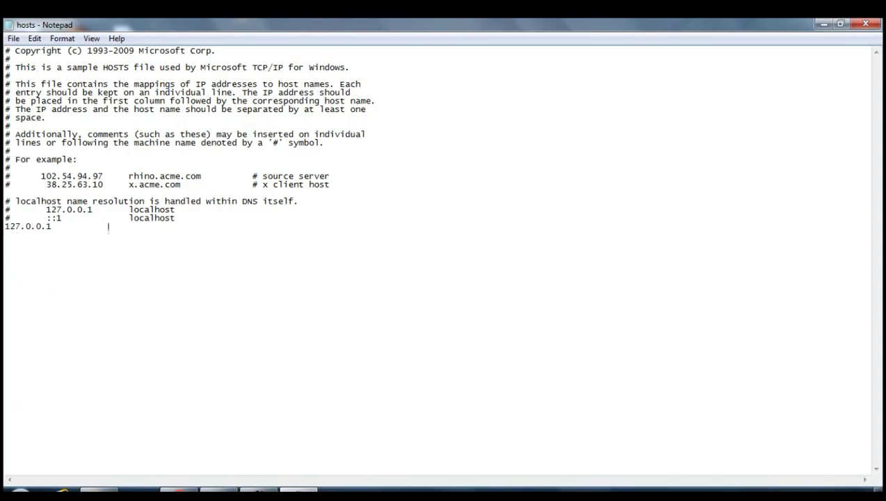
pyautogui.press('BackSpace')
# Copy platform.wondershare.com from the sticky note and paste it after 127.0.0.1 on the last line of the hosts file
pyautogui.click(219, 490)
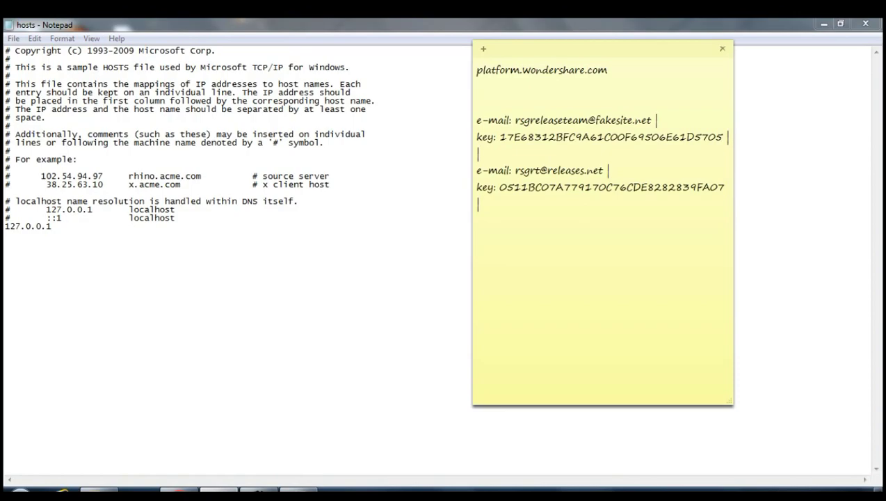
pyautogui.tripleClick(551, 70)
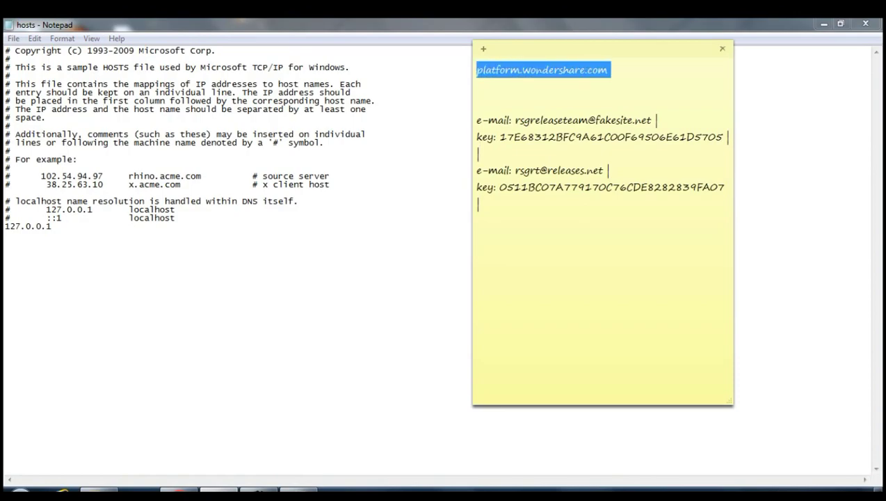
pyautogui.rightClick(525, 69)
pyautogui.click(555, 91)
pyautogui.click(129, 226)
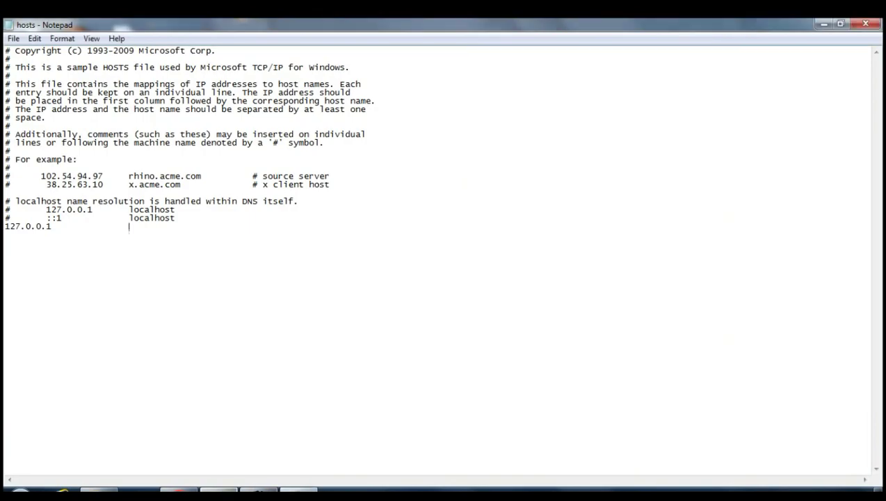
pyautogui.rightClick(130, 227)
pyautogui.click(162, 284)
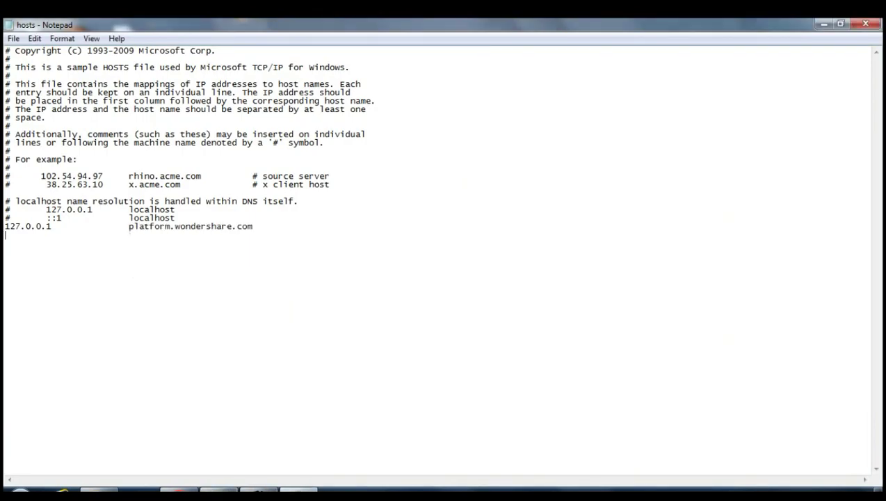
pyautogui.moveTo(128, 226); pyautogui.dragTo(253, 226)
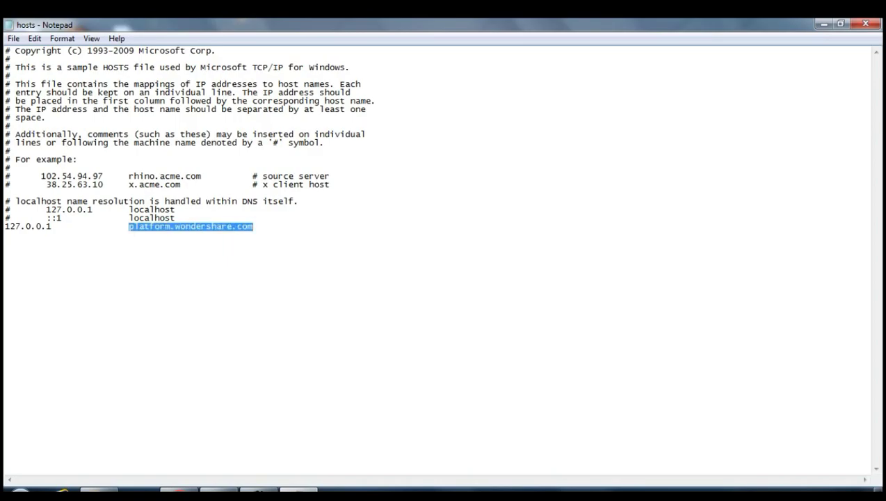
pyautogui.click(6, 235)
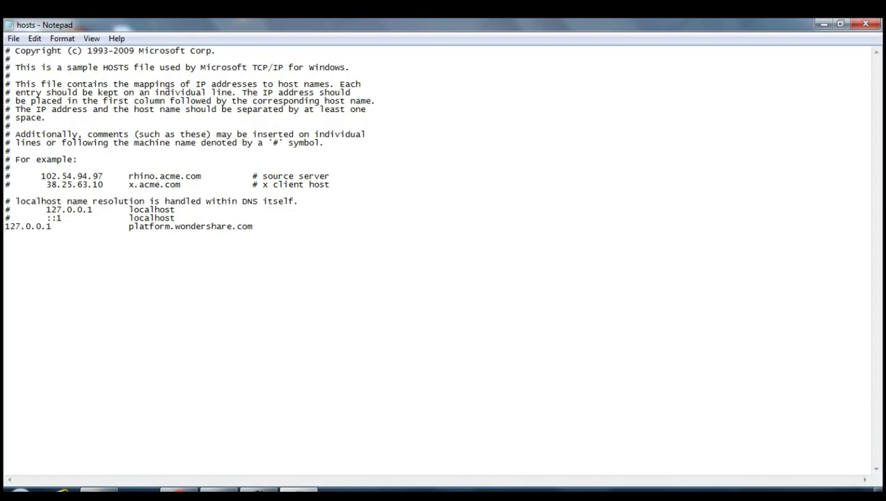
# Save the hosts file and close Notepad
pyautogui.click(14, 38)
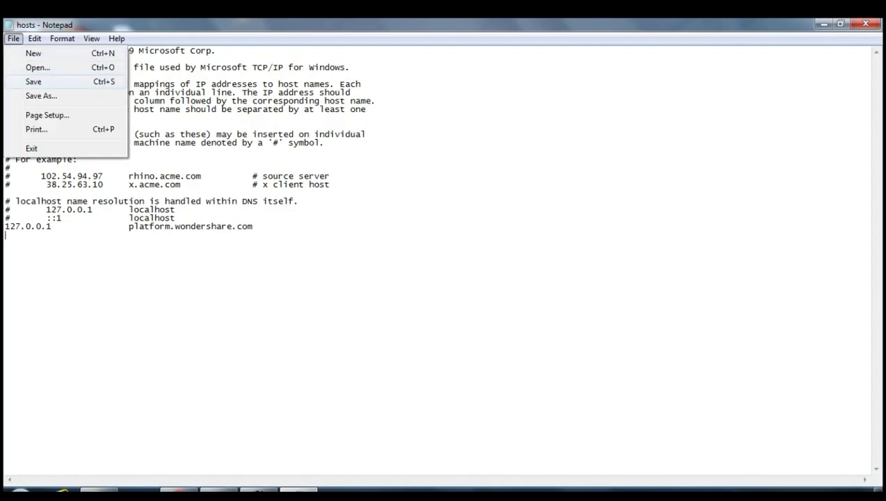
pyautogui.click(33, 82)
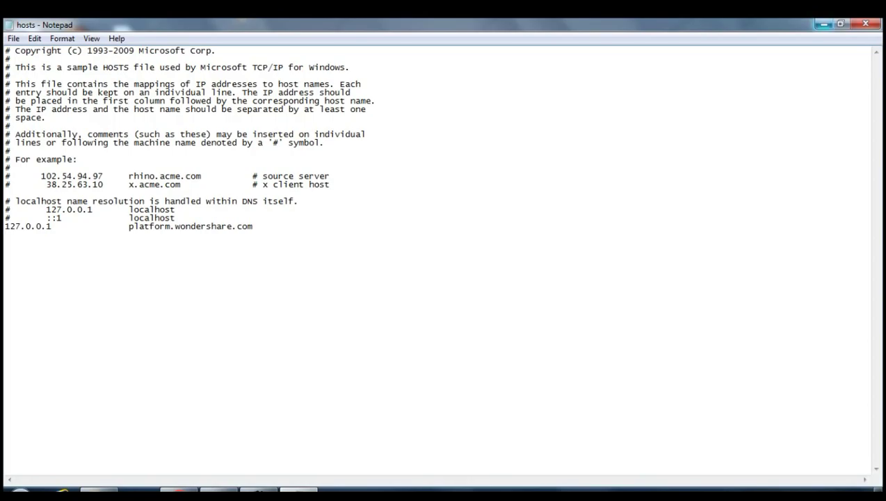
pyautogui.click(865, 24)
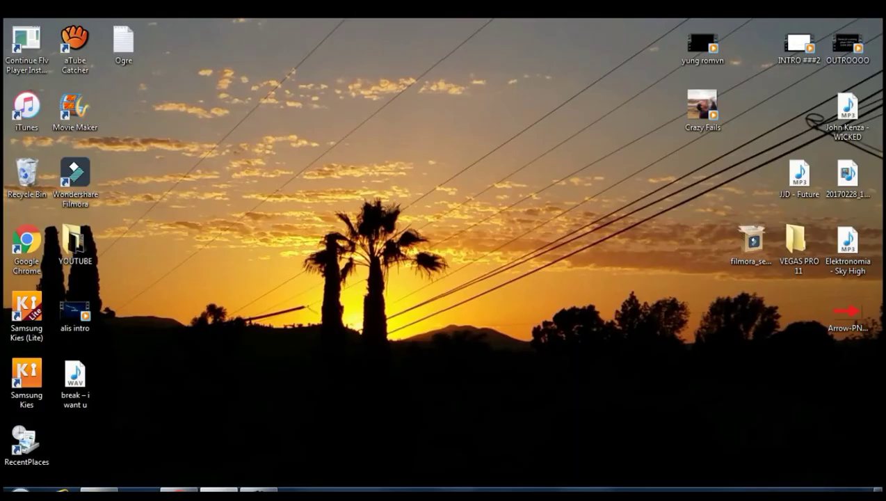
# Refresh the desktop and launch Wondershare Filmora in Full Feature Mode
pyautogui.rightClick(208, 160)
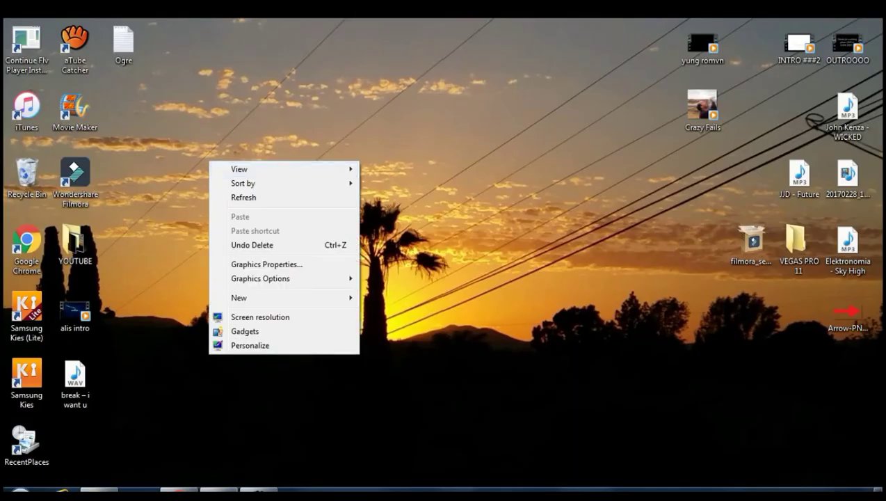
pyautogui.click(240, 197)
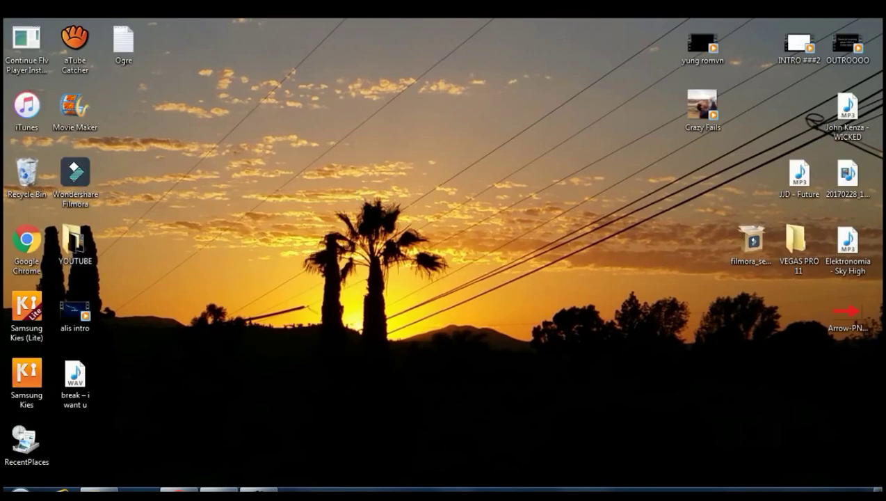
pyautogui.click(75, 174)
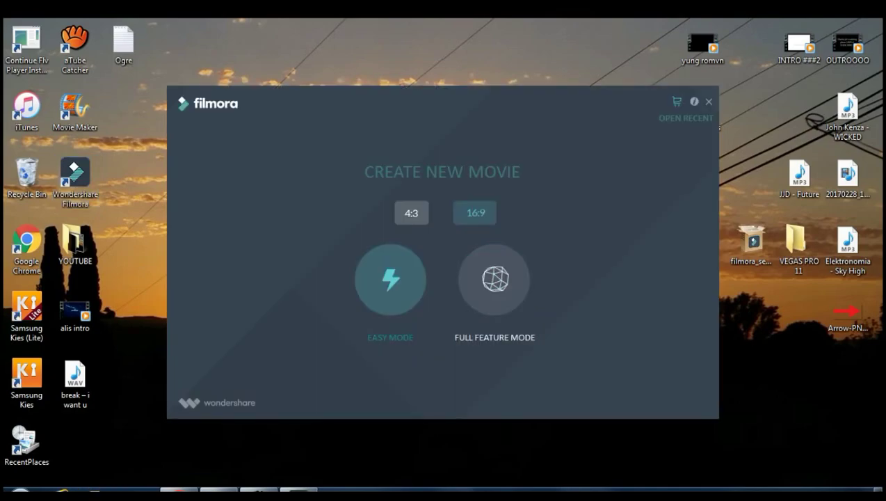
pyautogui.click(494, 280)
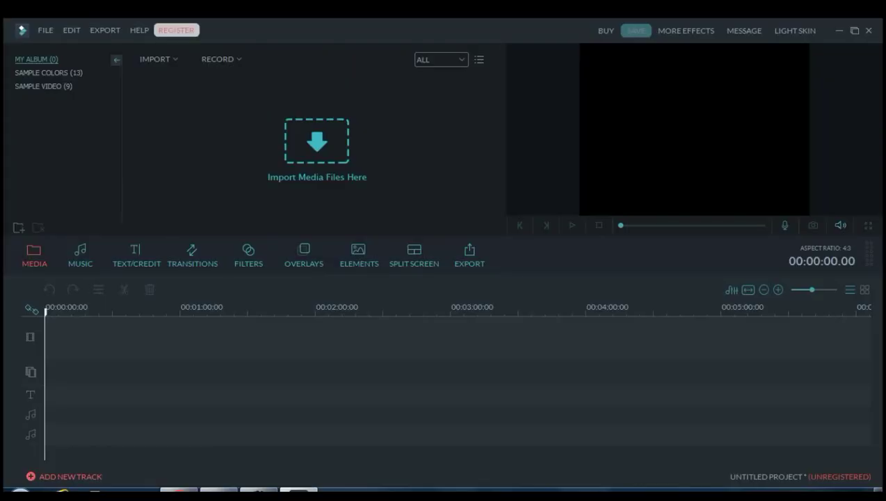
# Open Filmora's registration dialog and fill in the licensed e-mail by copying the second e-mail line from the sticky note
pyautogui.click(176, 30)
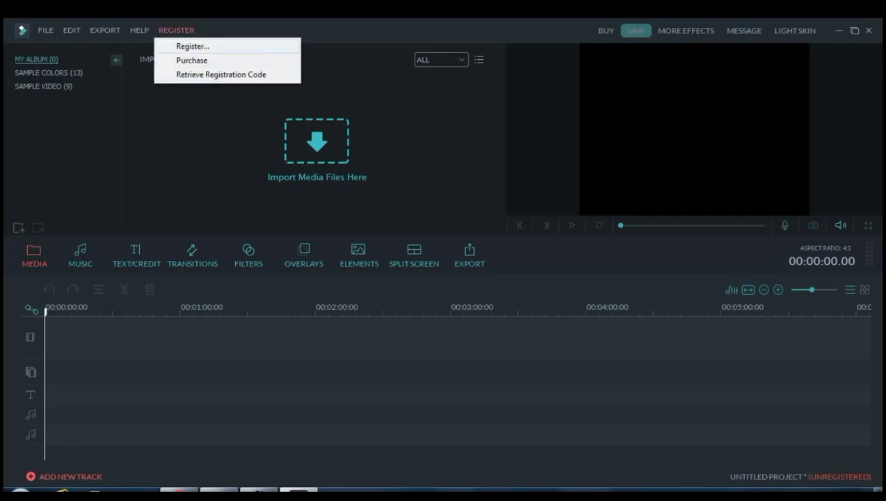
pyautogui.click(193, 46)
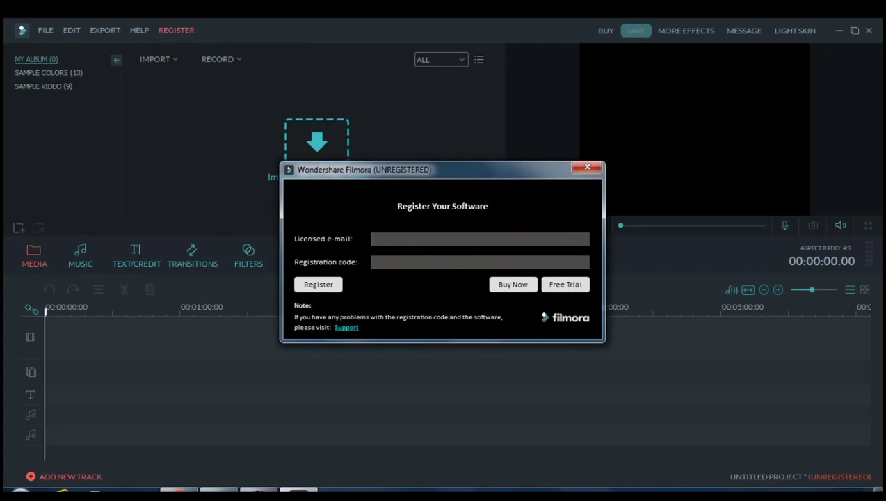
pyautogui.click(219, 491)
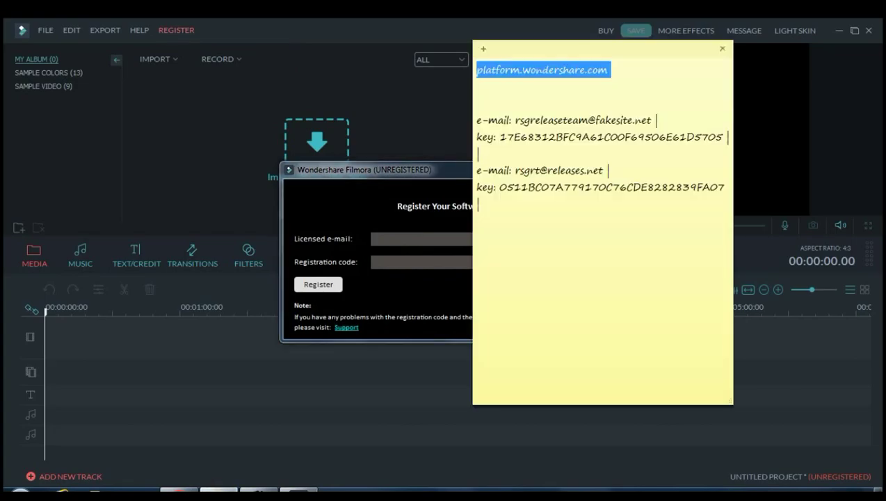
pyautogui.moveTo(477, 170); pyautogui.dragTo(617, 170)
pyautogui.rightClick(505, 170)
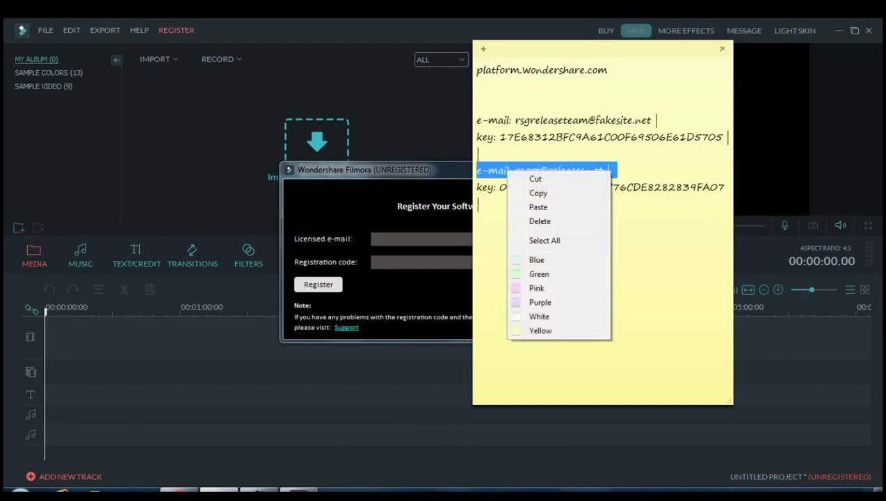
pyautogui.click(539, 189)
pyautogui.click(418, 239)
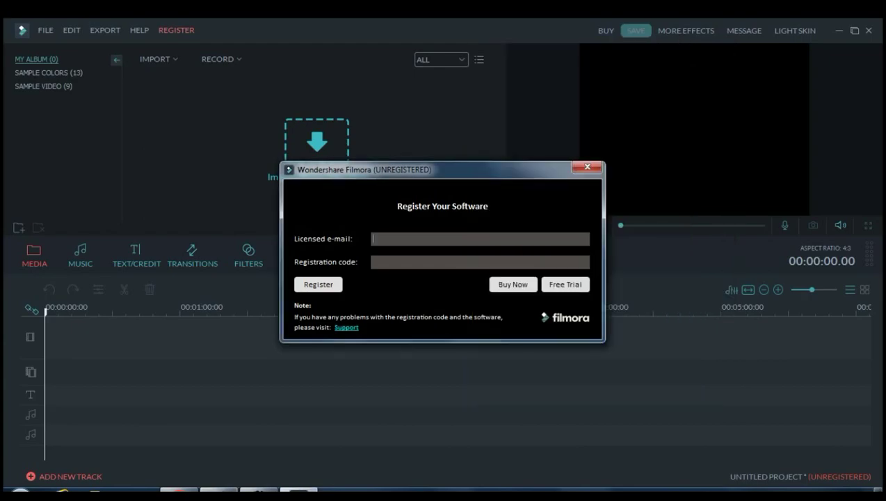
pyautogui.rightClick(391, 240)
pyautogui.click(421, 299)
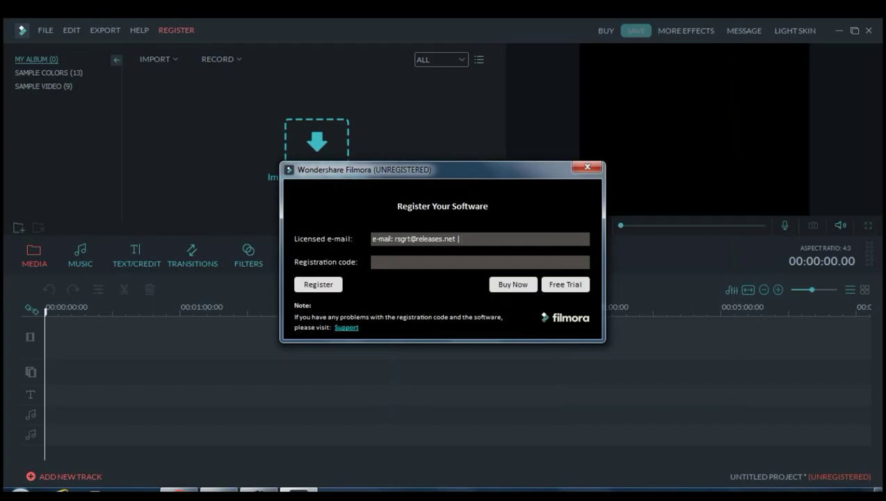
# Copy the second key from the sticky note and paste it as the registration code in Filmora's registration dialog
pyautogui.click(219, 490)
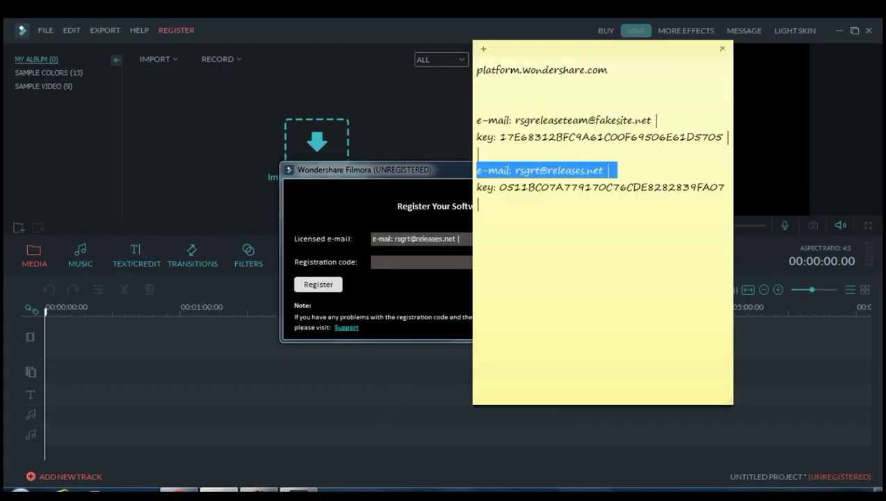
pyautogui.doubleClick(613, 187)
pyautogui.rightClick(545, 186)
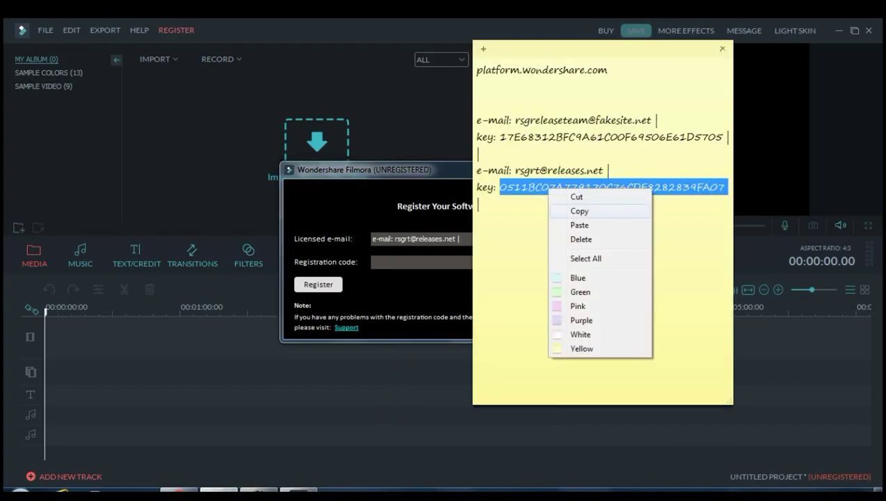
pyautogui.click(572, 210)
pyautogui.hotkey('alt', 'Tab')
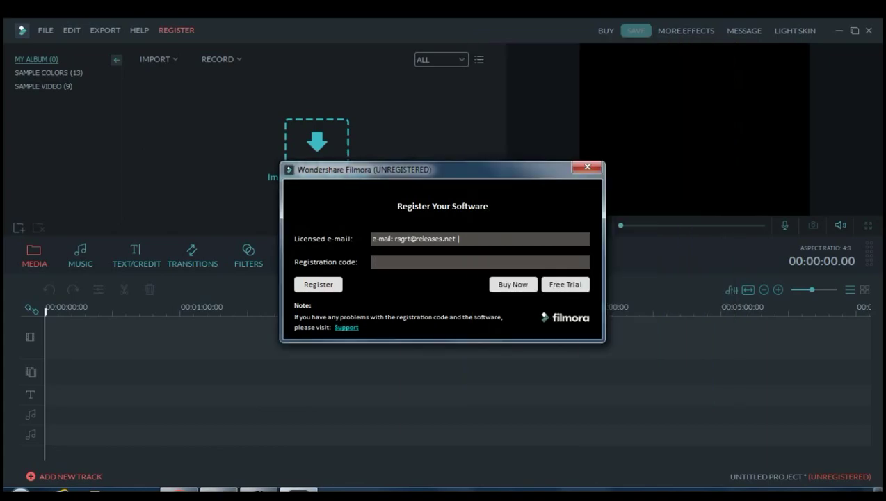
pyautogui.rightClick(401, 262)
pyautogui.click(421, 317)
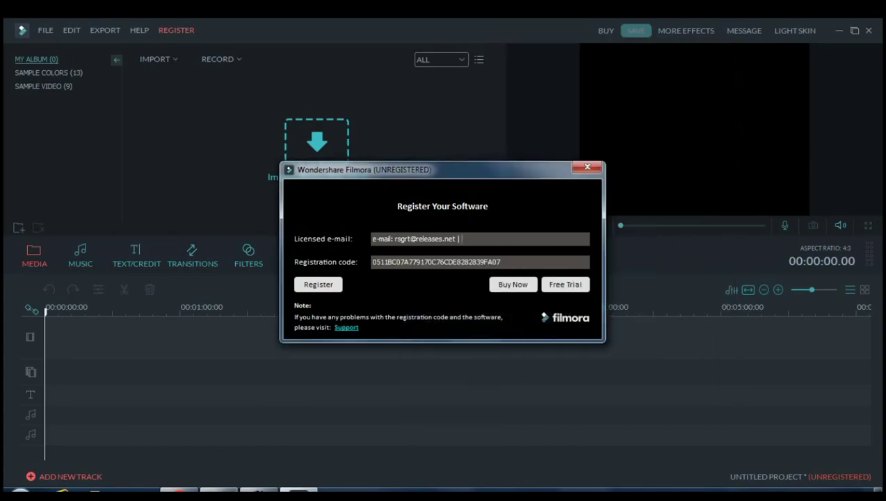
# Remove the trailing bar from the licensed e-mail and submit the registration
pyautogui.press('BackSpace')
pyautogui.press('BackSpace')
pyautogui.click(319, 284)
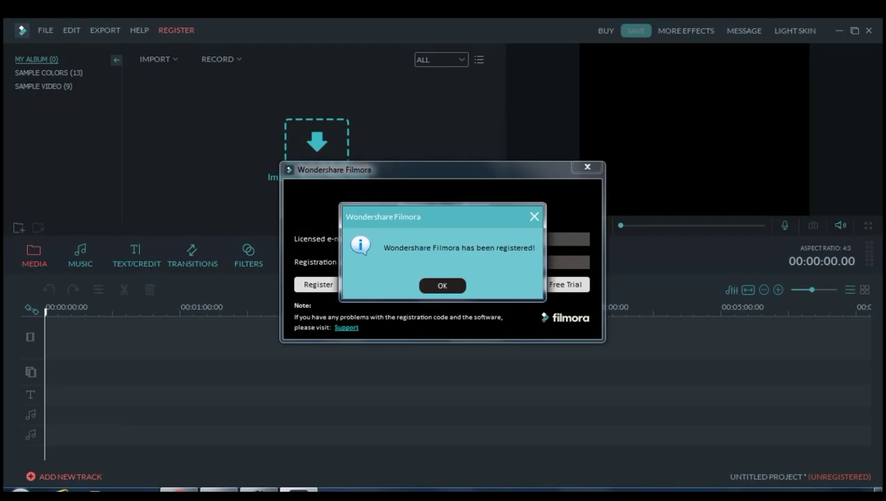
pyautogui.click(443, 286)
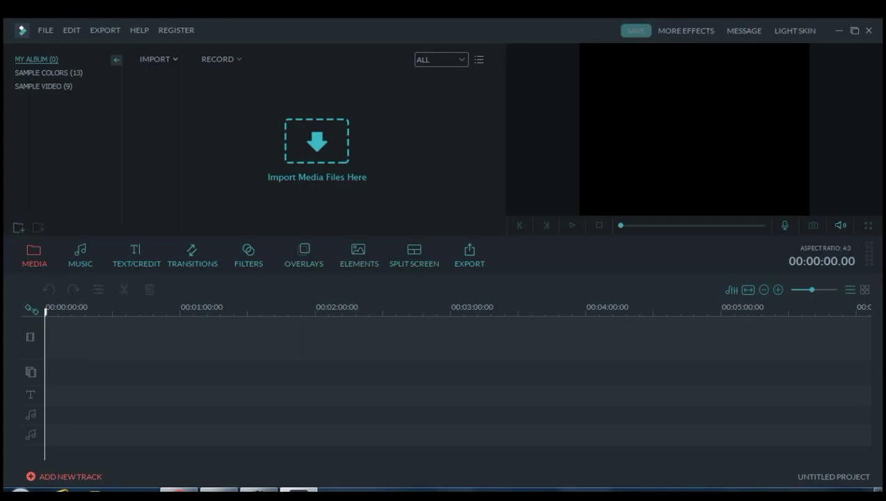
# Reopen the registration dialog to check the stored registration details
pyautogui.click(176, 29)
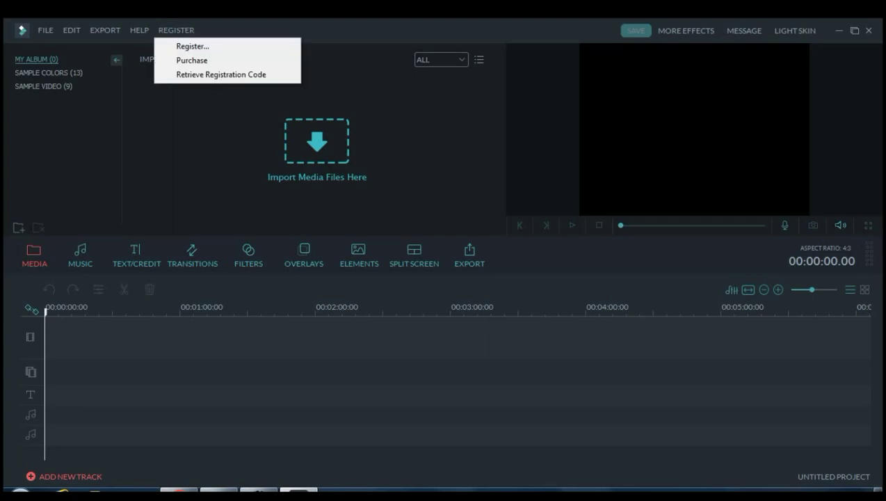
pyautogui.click(192, 43)
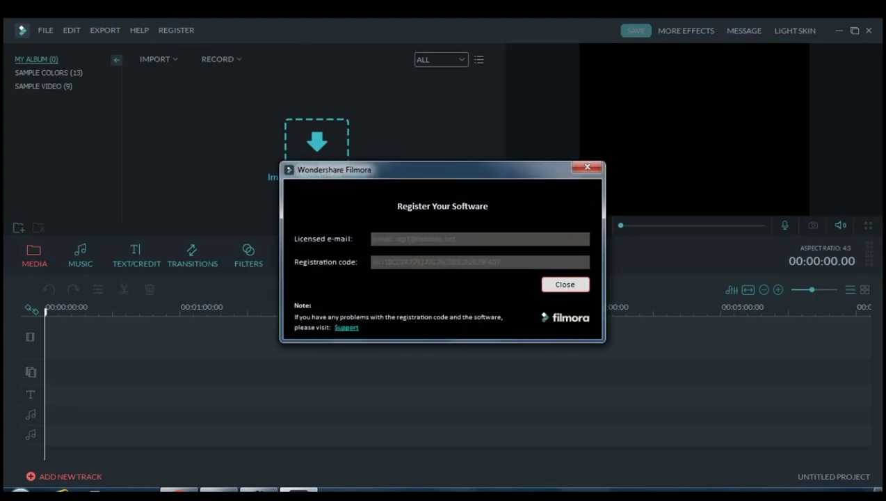
pyautogui.click(179, 490)
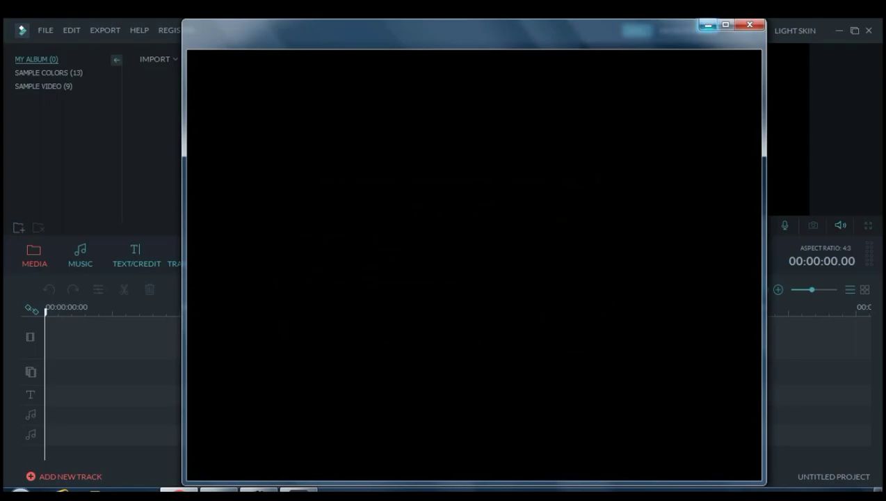
pyautogui.click(708, 25)
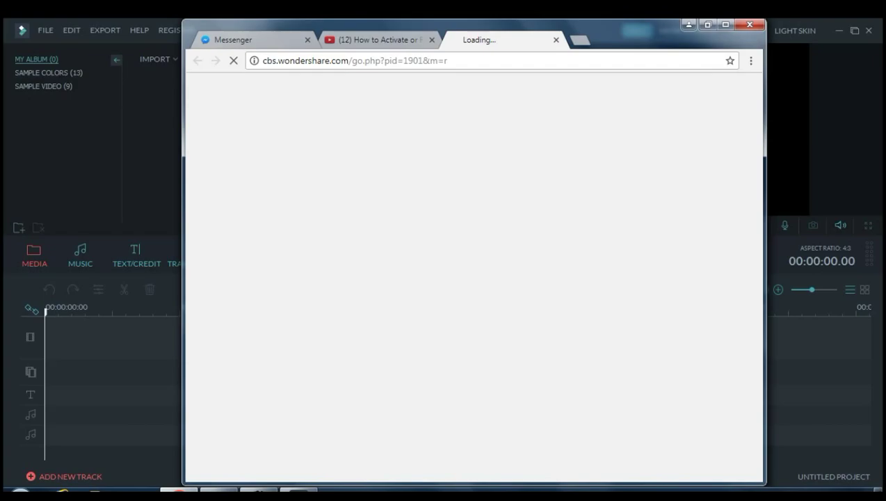
pyautogui.click(708, 25)
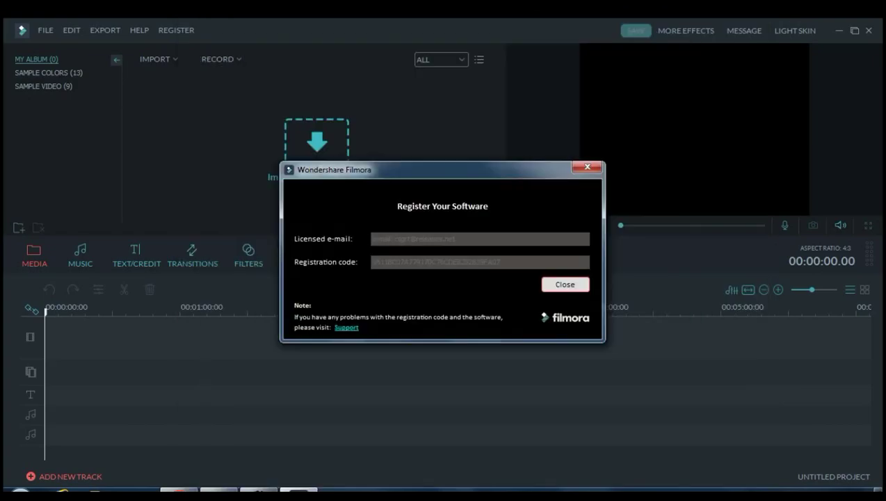